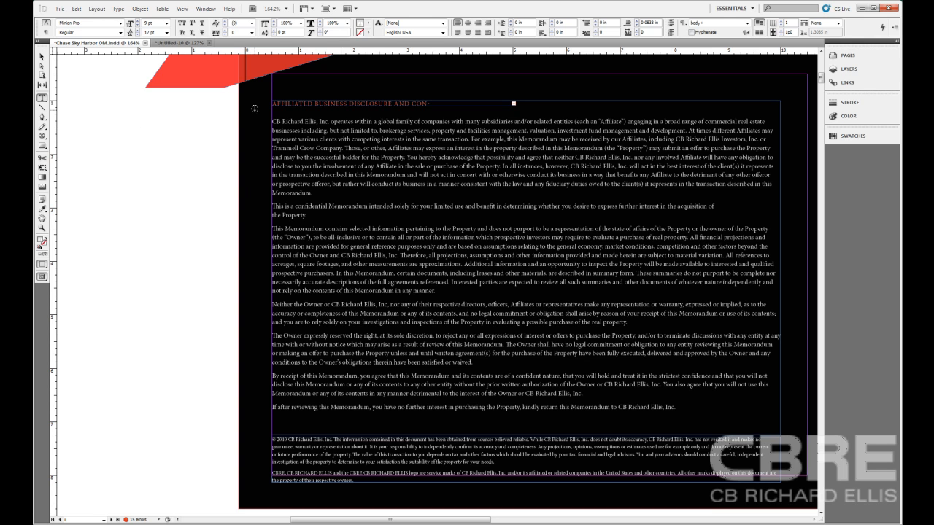
Step: Start a spell check of the memorandum story in the Untitled-10 document, move its dialog off the text and skip the flagged "s"
left_click(170, 44)
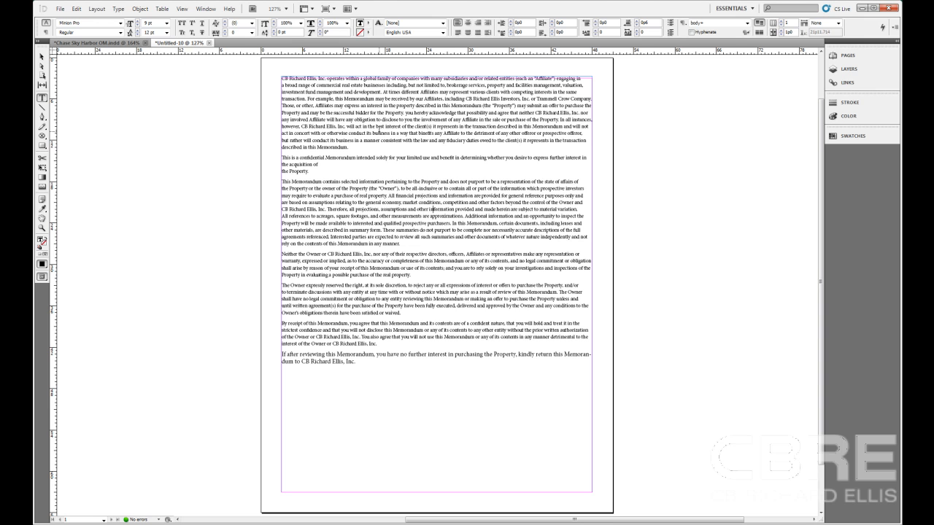
key("ctrl+i")
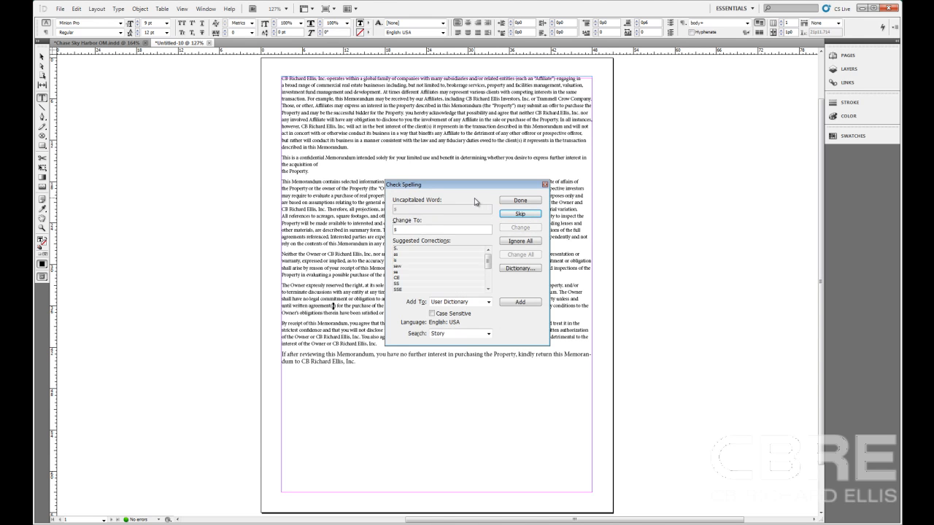
left_click(75, 10)
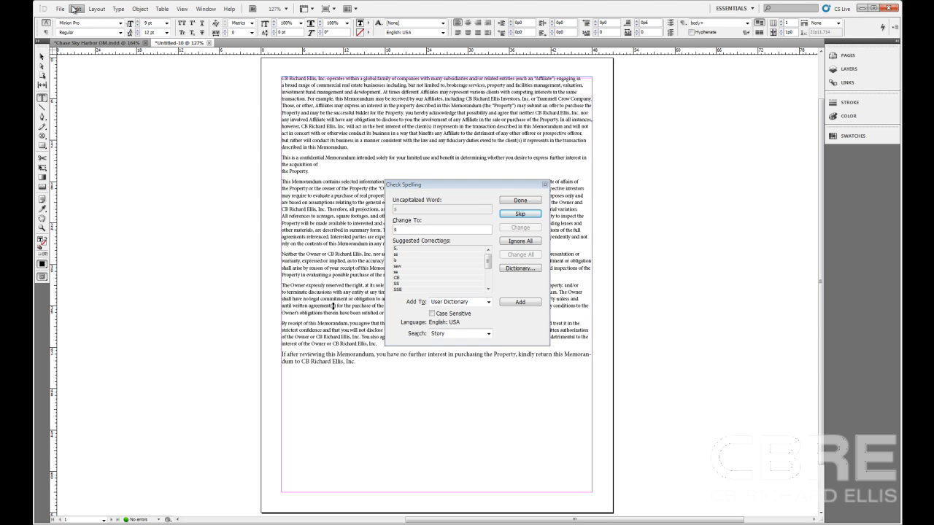
left_click(74, 9)
mouse_move(124, 242)
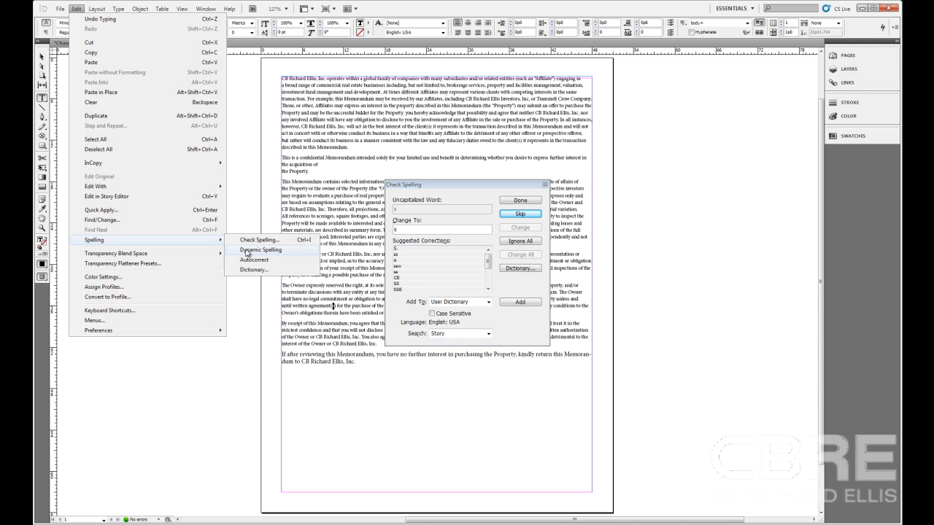
left_click(491, 188)
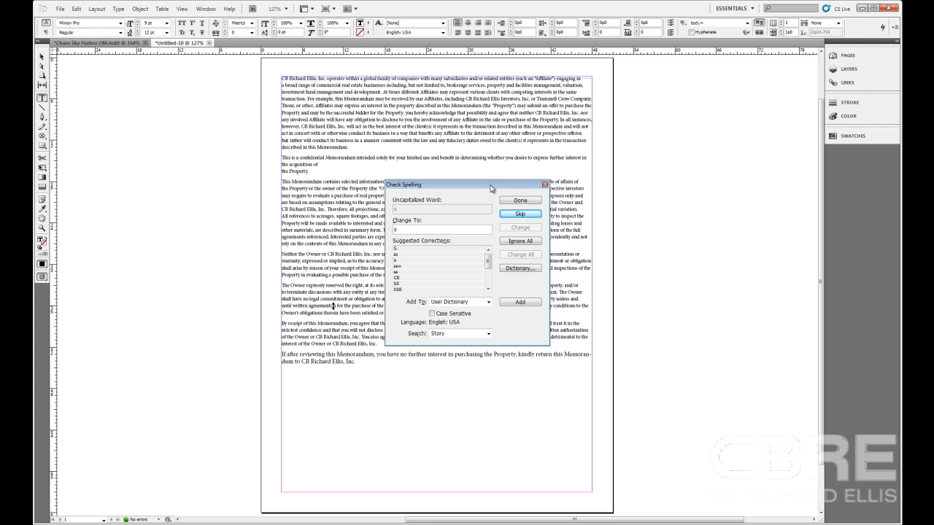
left_click_drag(491, 188, 192, 135)
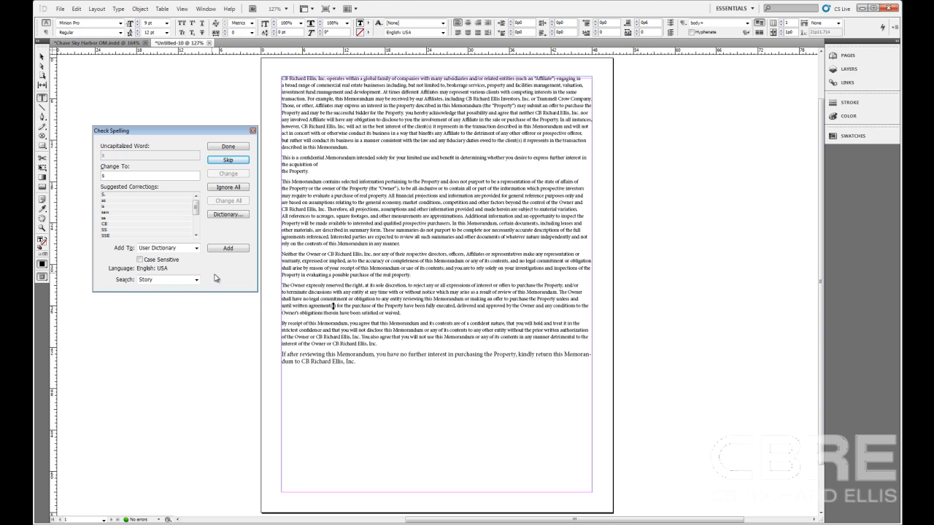
left_click(228, 159)
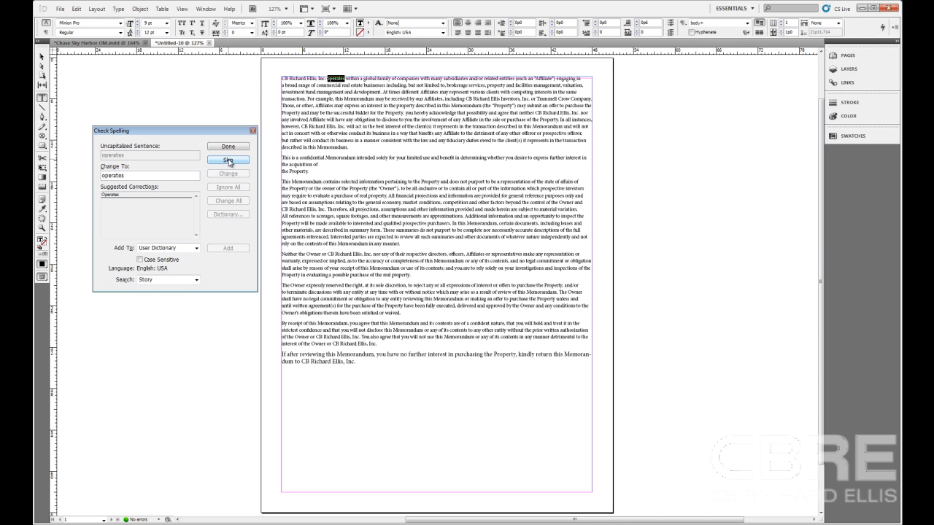
left_click(113, 196)
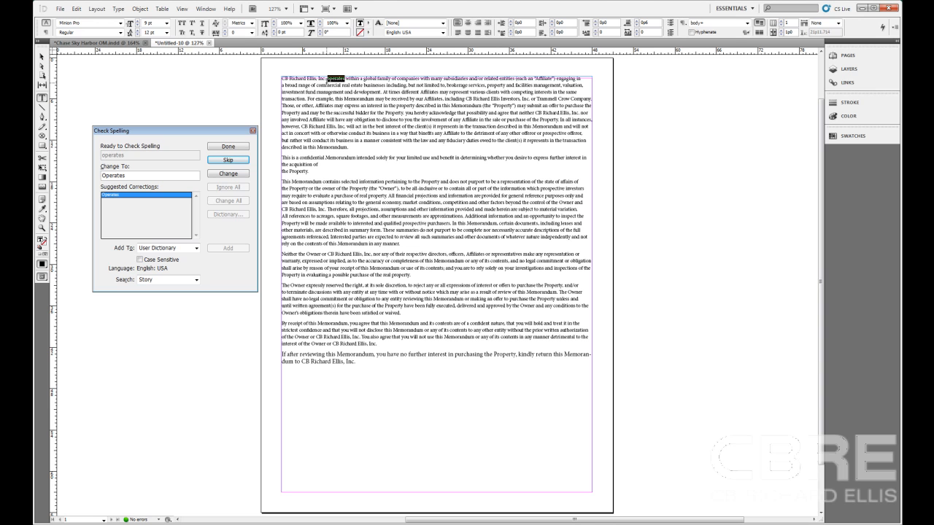
left_click(104, 176)
key("BackSpace")
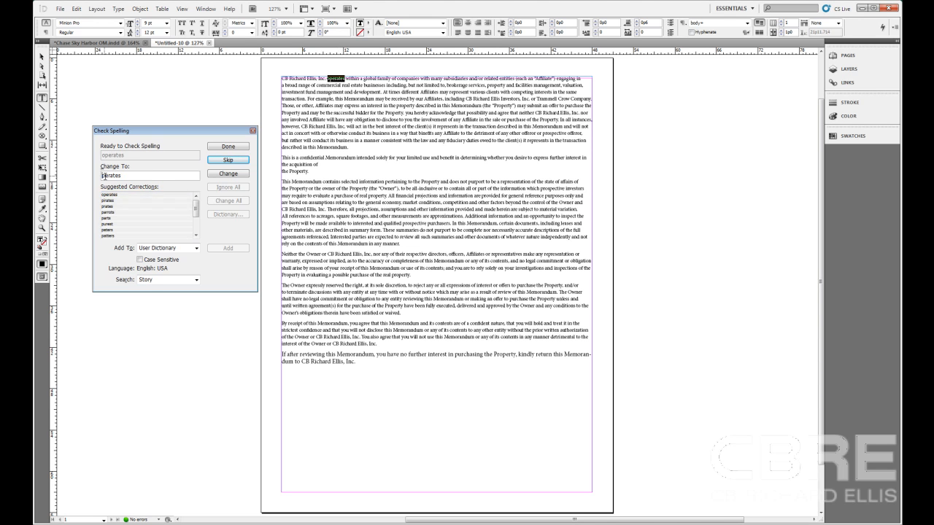
type("0")
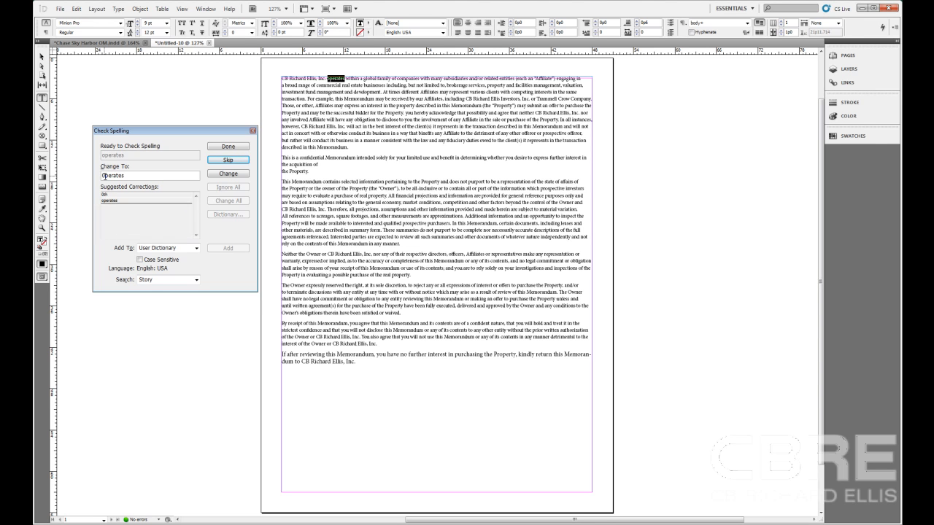
key("BackSpace")
type("o")
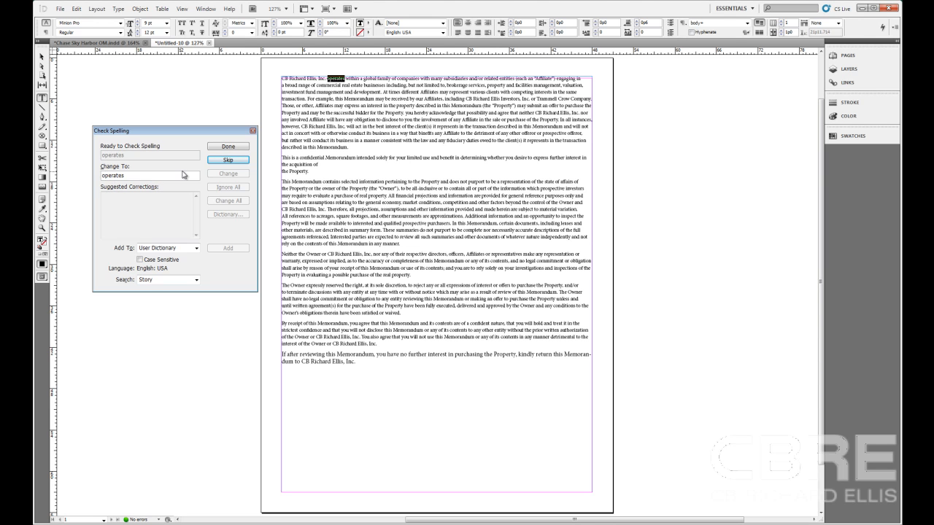
Step: Skip the uncapitalized "operates" and "or", and add "Trammell" to the User Dictionary
left_click(227, 161)
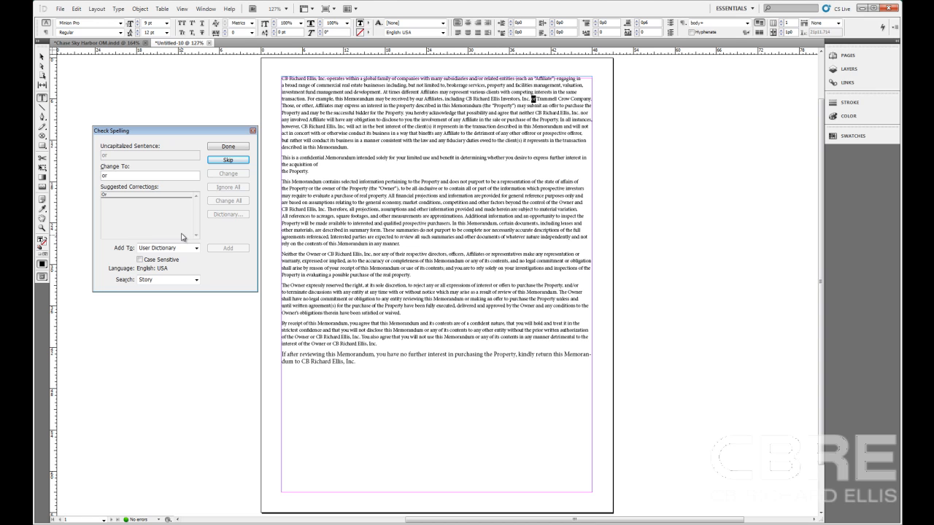
left_click(228, 161)
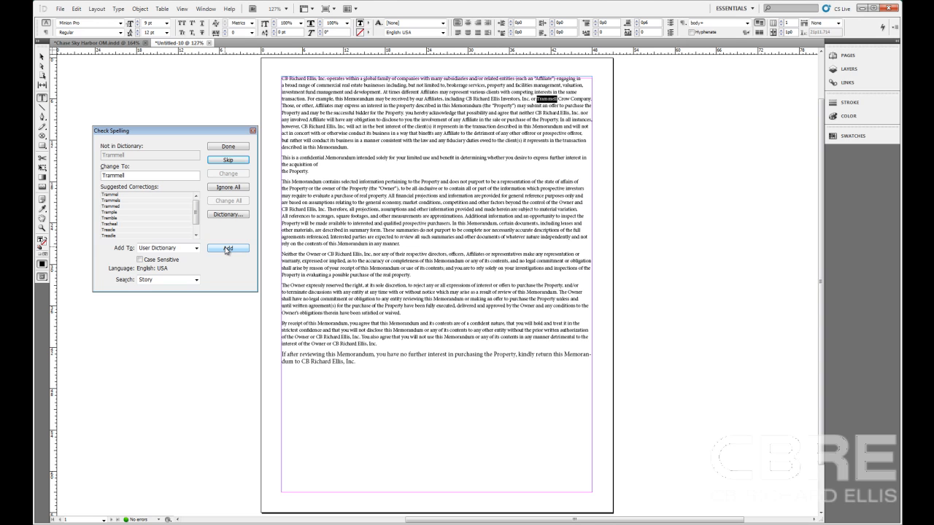
left_click(227, 249)
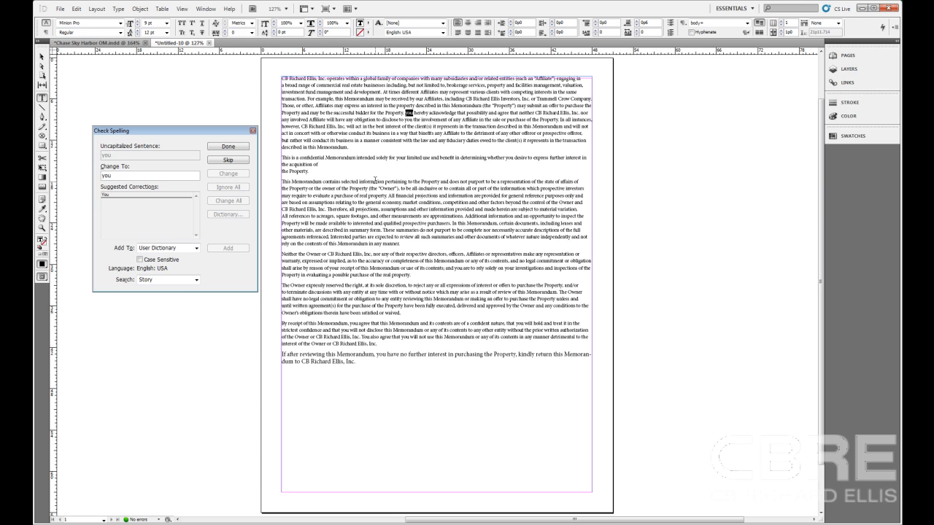
Step: Delete the period between "Property" and "you hereby acknowledge" in the first paragraph
key("ctrl+equal")
key("ctrl+equal")
key("ctrl+equal")
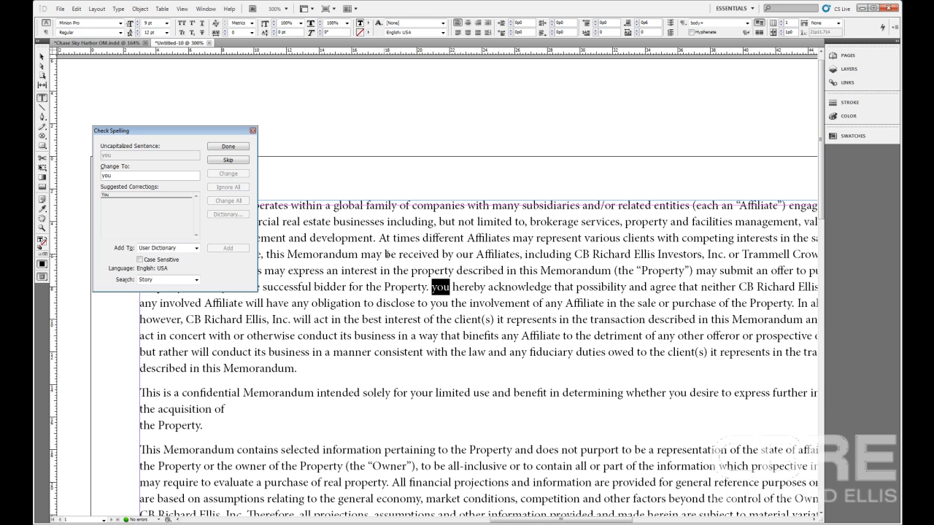
left_click(430, 287)
key("BackSpace")
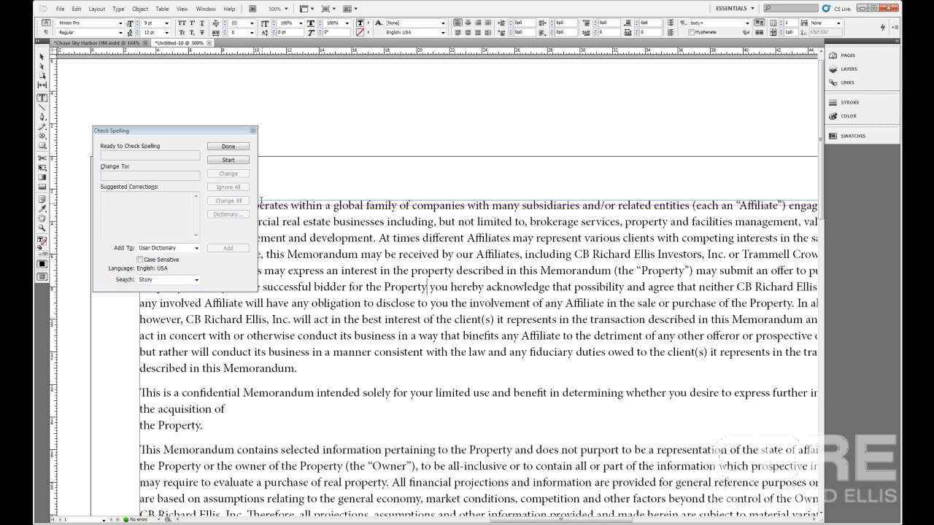
Step: Resume the spell check, skip the flagged "will" and change all occurrences of "binefits" to "benefits"
left_click(229, 161)
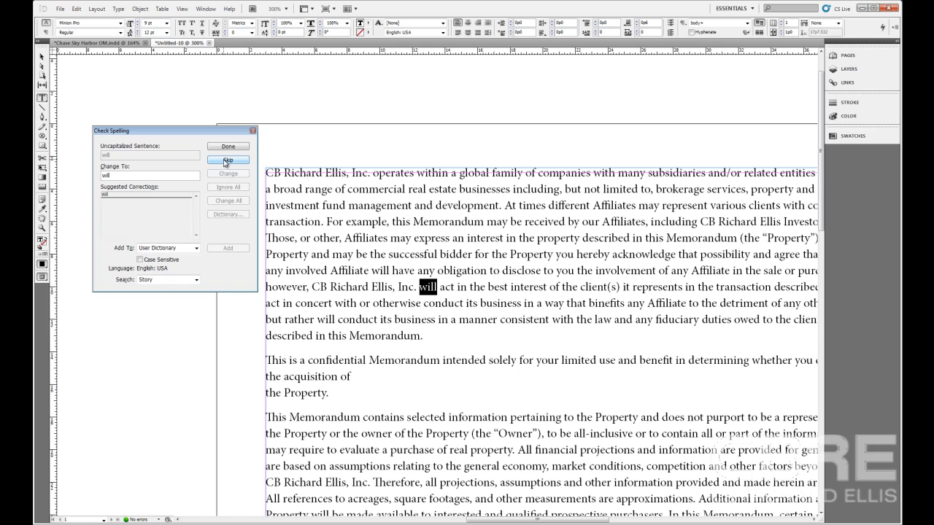
left_click(226, 161)
left_click(226, 161)
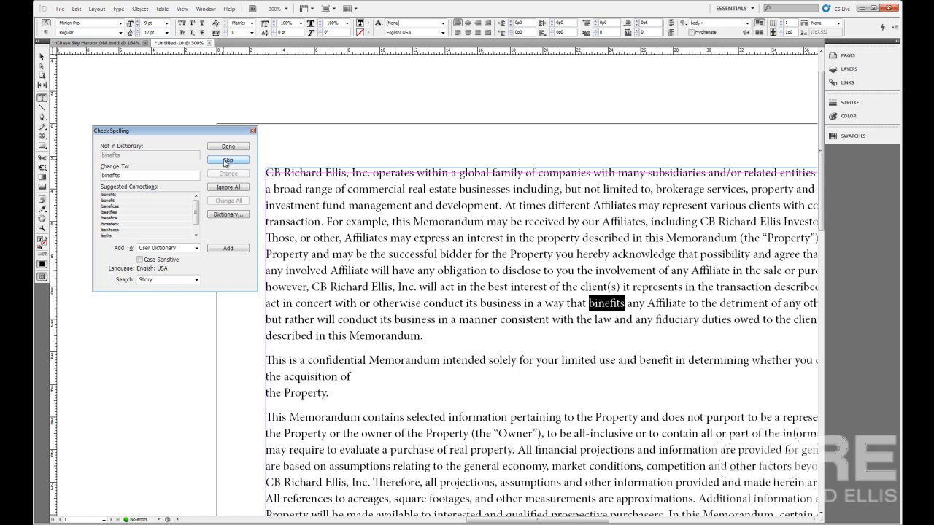
left_click(109, 195)
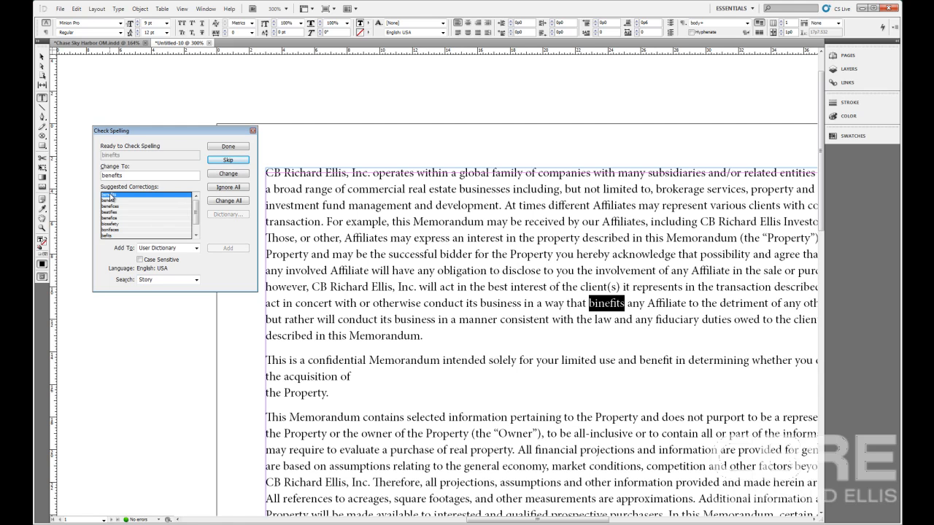
left_click(228, 201)
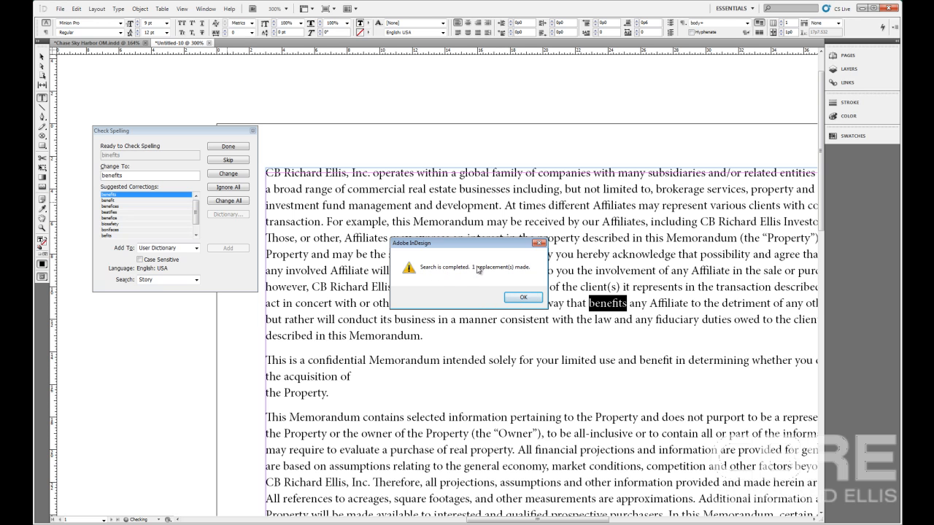
left_click(525, 297)
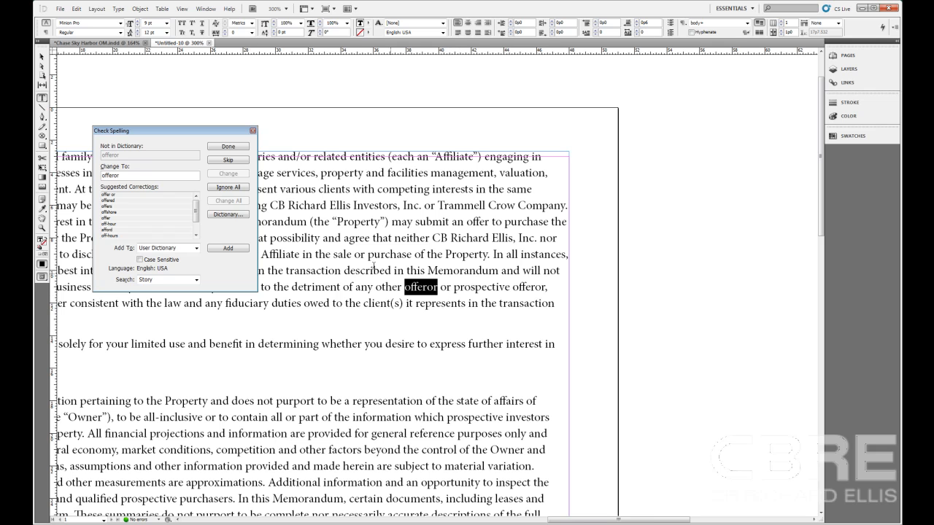
Step: Finish the spell check and close it, ignoring all occurrences of "offeror" and skipping the uncapitalized "operates" and "or"
left_click(239, 189)
left_click(240, 190)
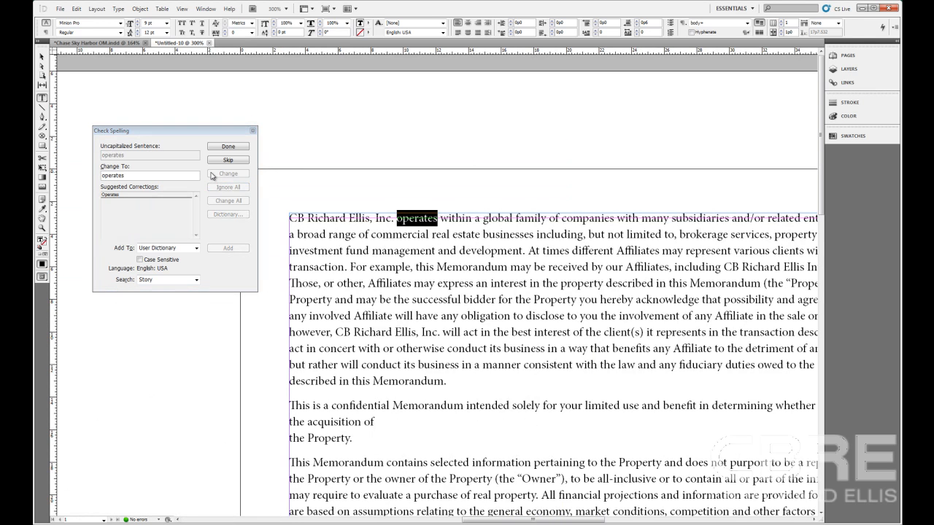
left_click(225, 162)
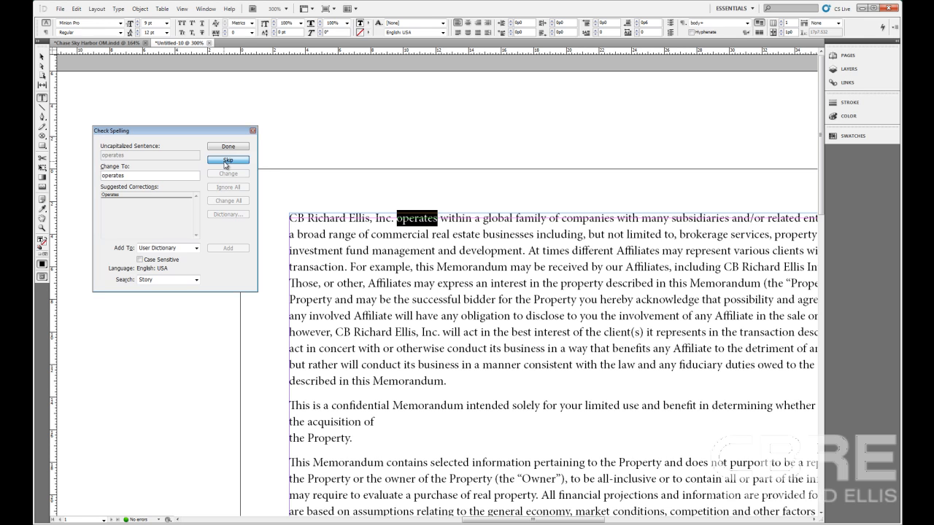
left_click(226, 162)
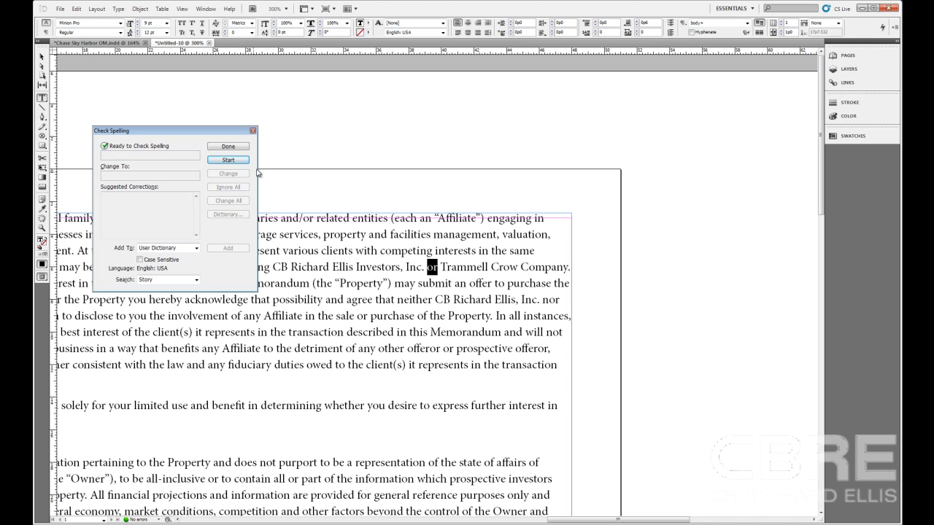
left_click(236, 147)
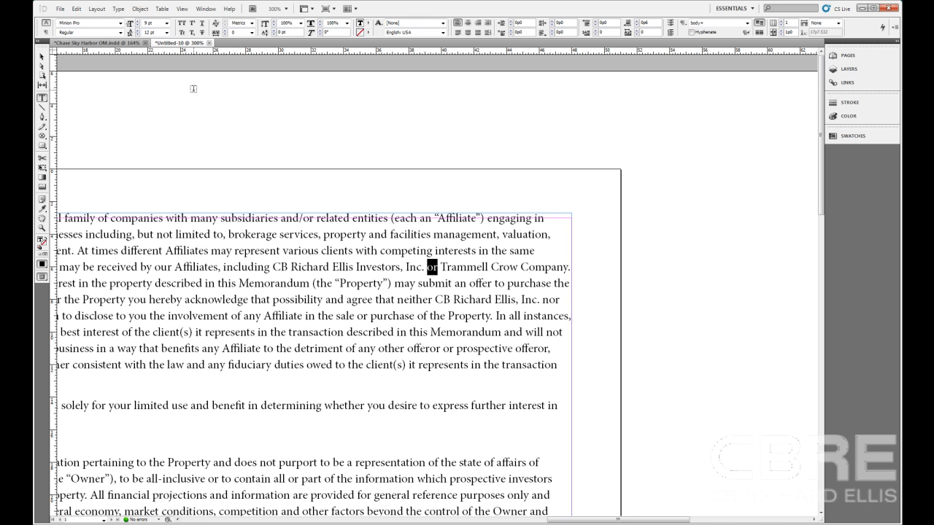
Step: Open the spelling dictionary on the User Dictionary's added words and move its dialog clear of the highlighted text
left_click(76, 8)
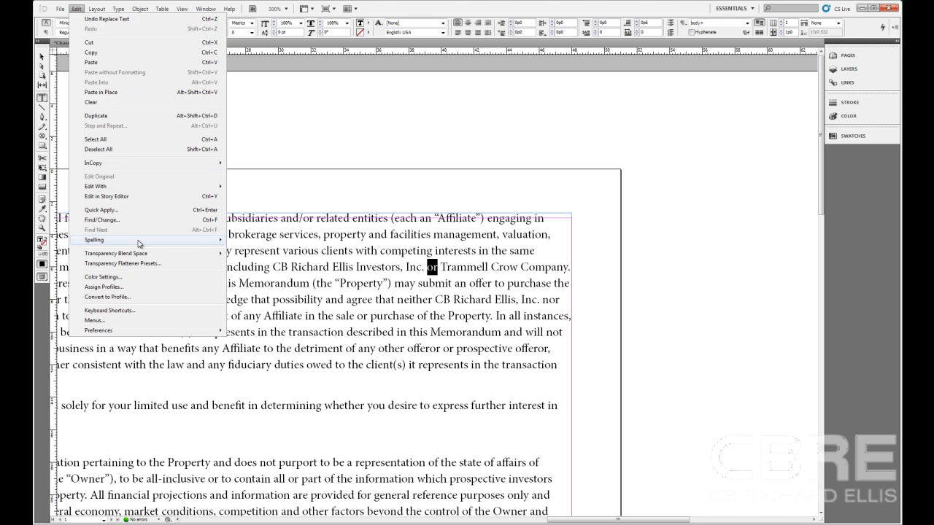
mouse_move(139, 243)
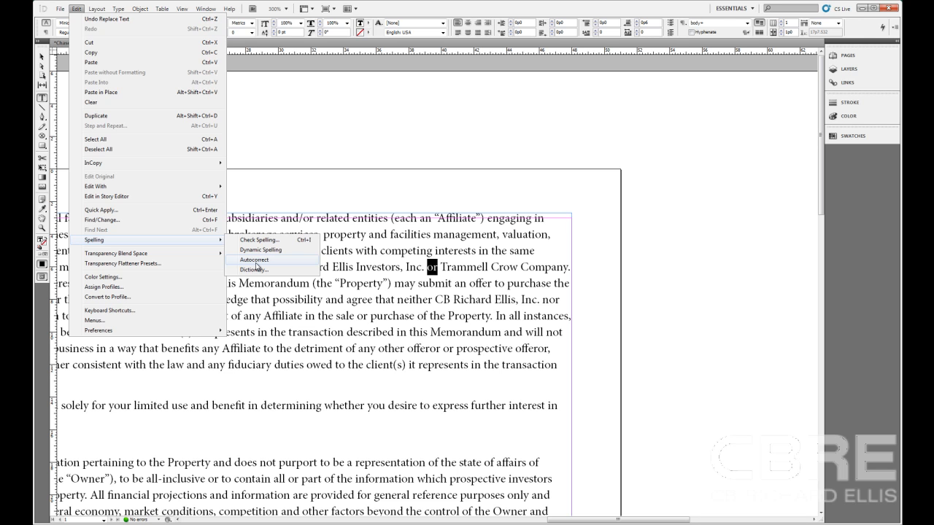
left_click(254, 269)
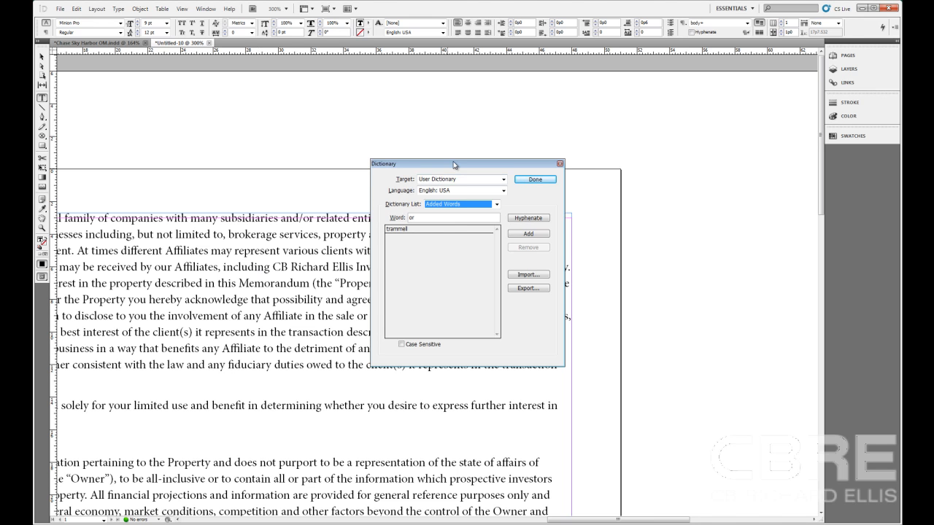
left_click_drag(452, 165, 252, 132)
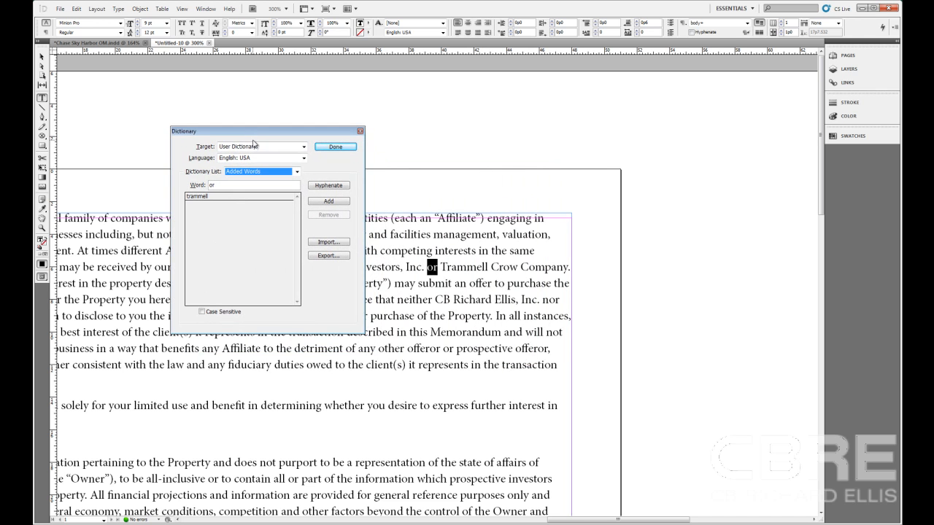